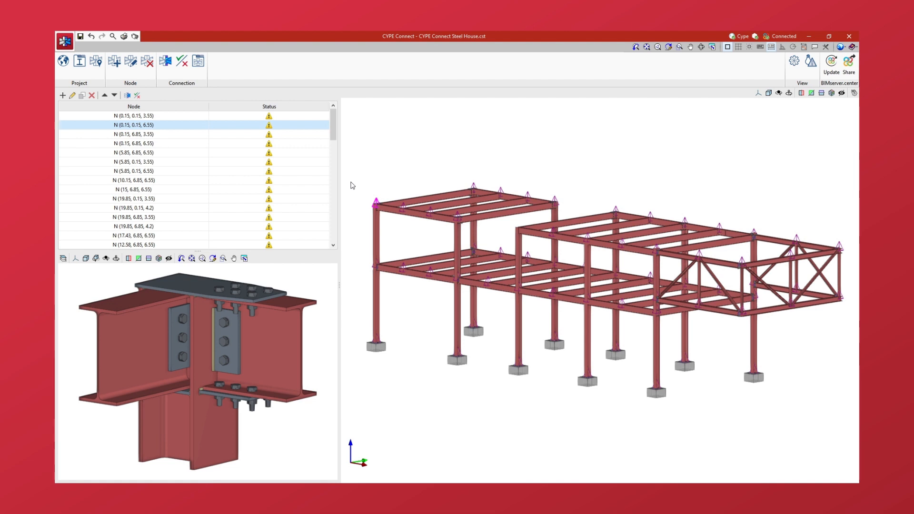
- Open the connection of node N (5.85, 0.15, 3.55) for editing
click(172, 163)
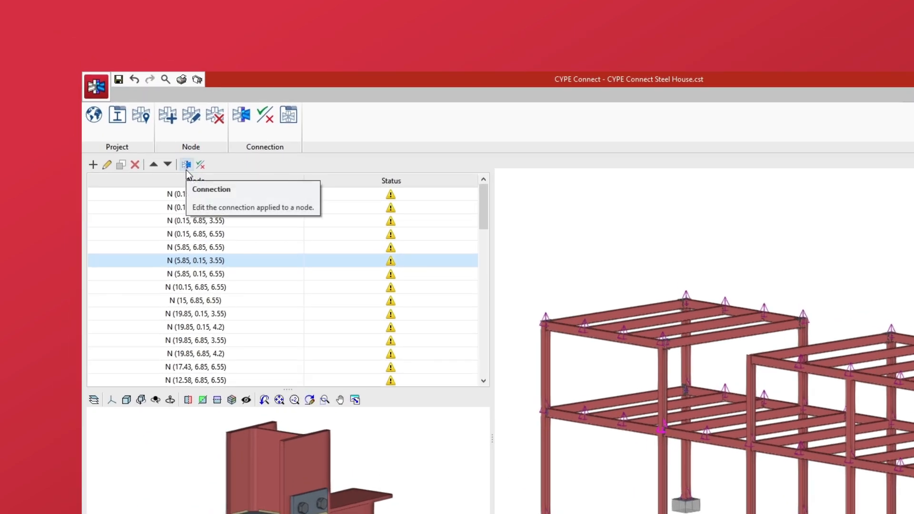
click(186, 170)
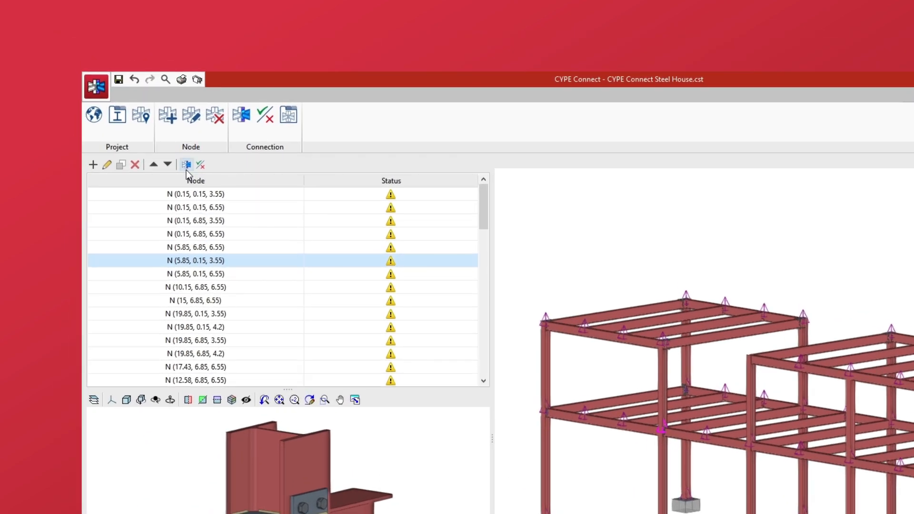
click(246, 135)
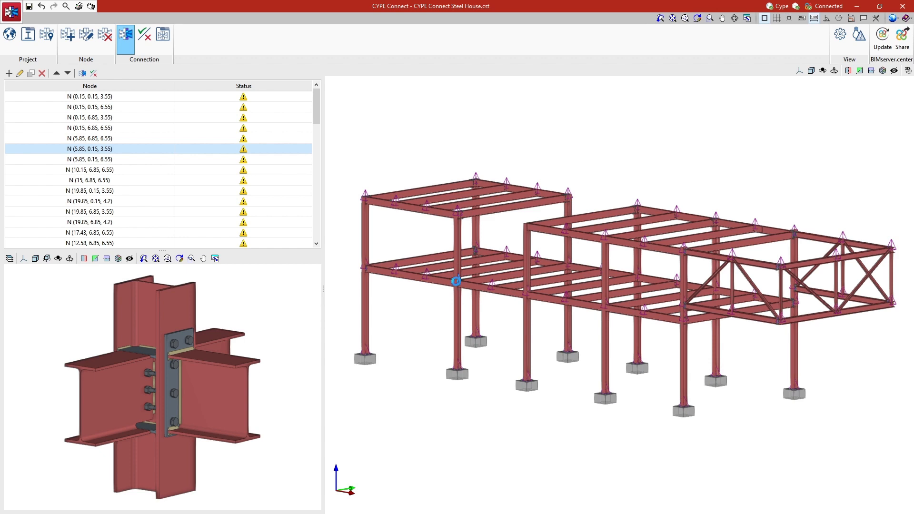
double_click(455, 281)
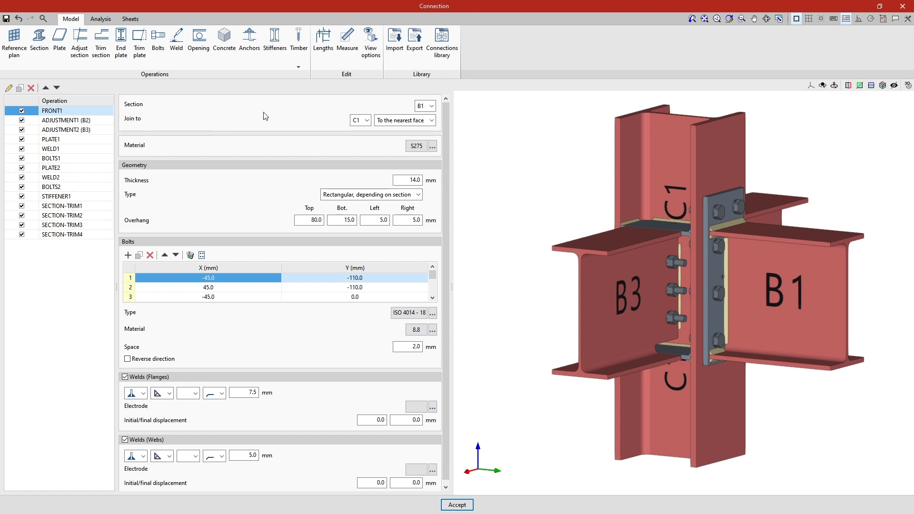
- Export the current connection to the library with the reference "Connection"
click(413, 66)
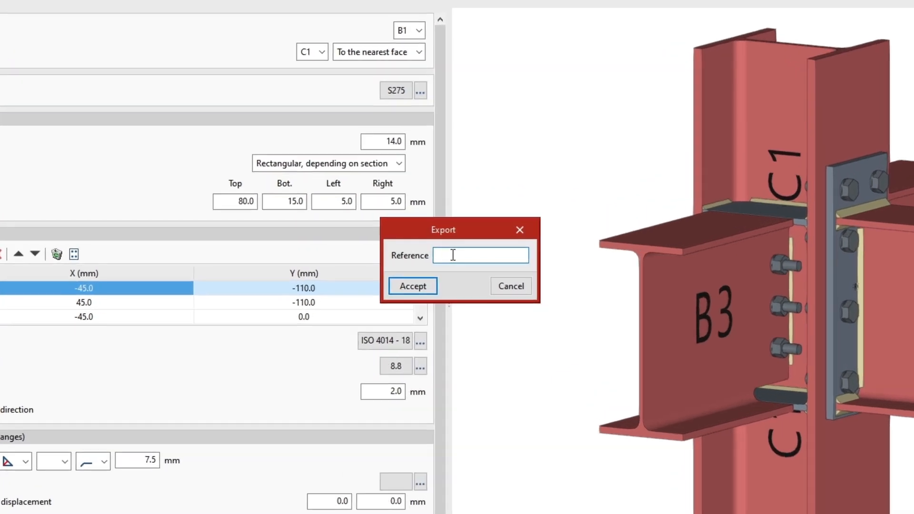
text(Connection)
click(430, 287)
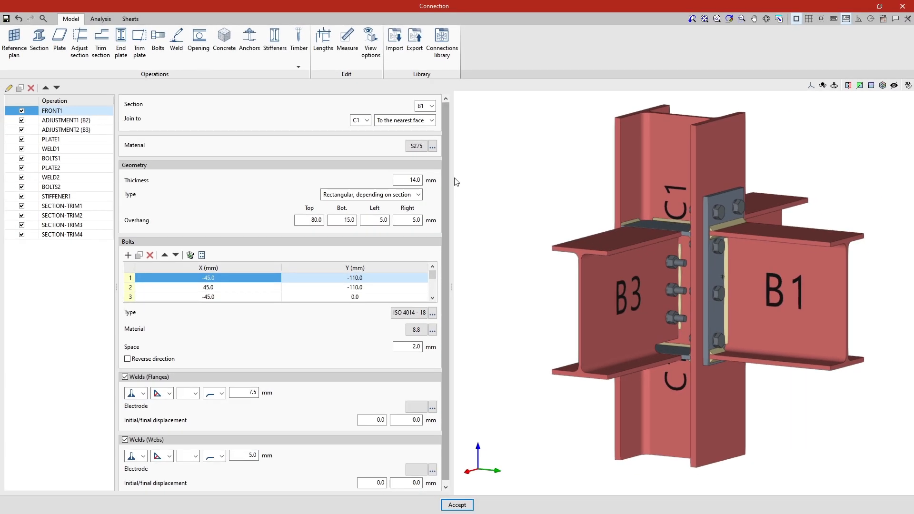
- Preview references 2 to 6 in the connections library, inspect connection 6 from another angle, and close the connection editor
click(442, 48)
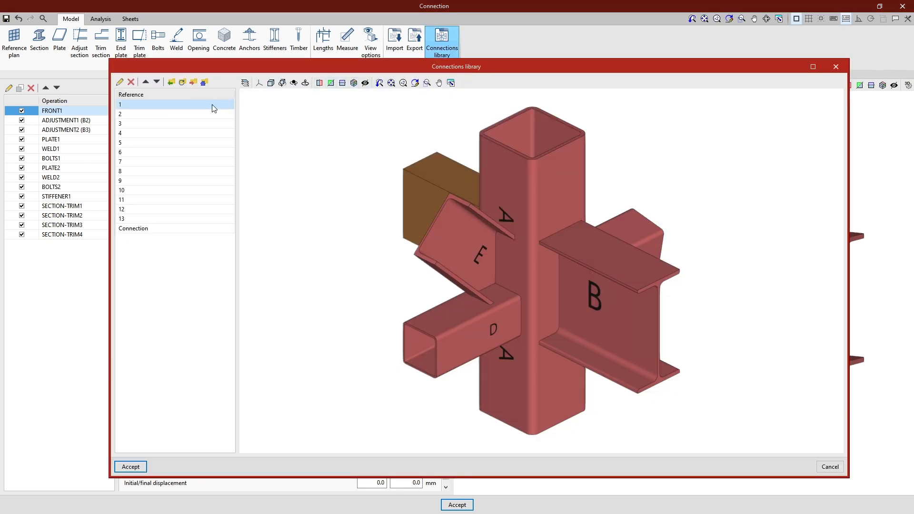
click(182, 116)
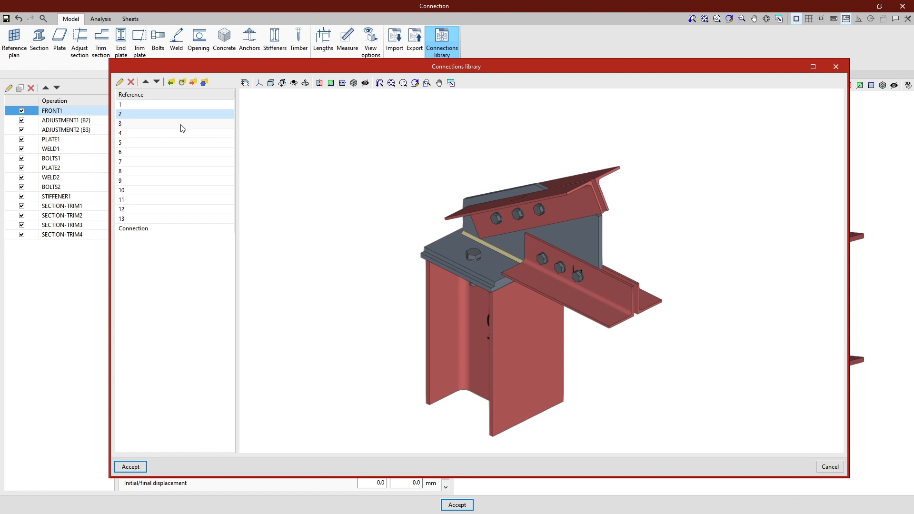
click(182, 126)
click(182, 136)
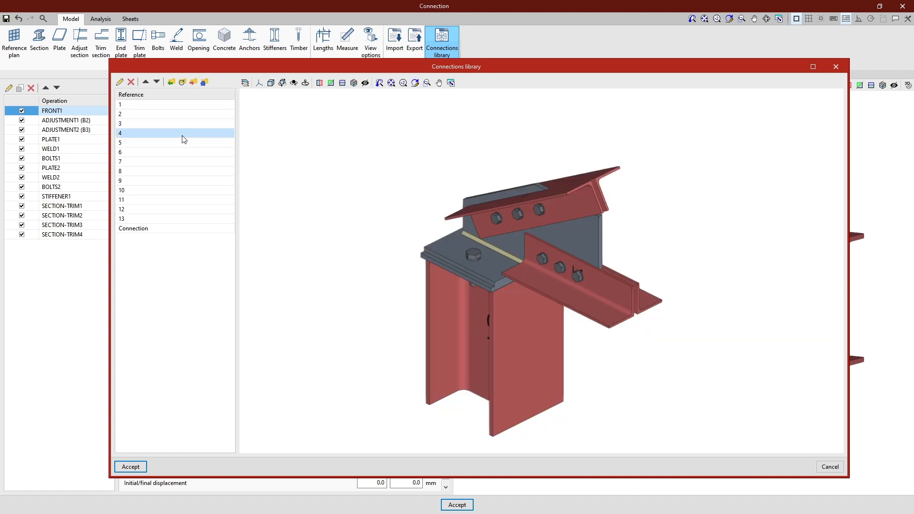
click(181, 144)
click(182, 152)
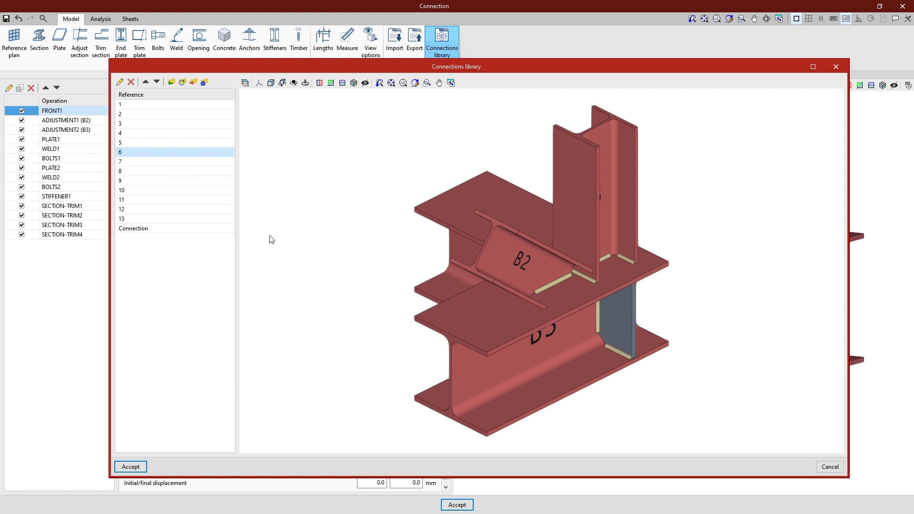
middle_drag(326, 265, 519, 252)
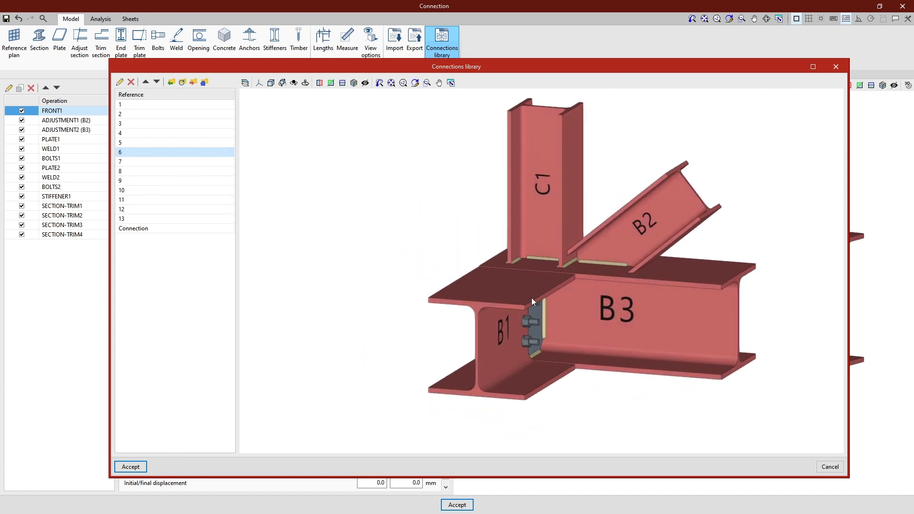
scroll(538, 315, up, 5)
scroll(539, 315, down, 5)
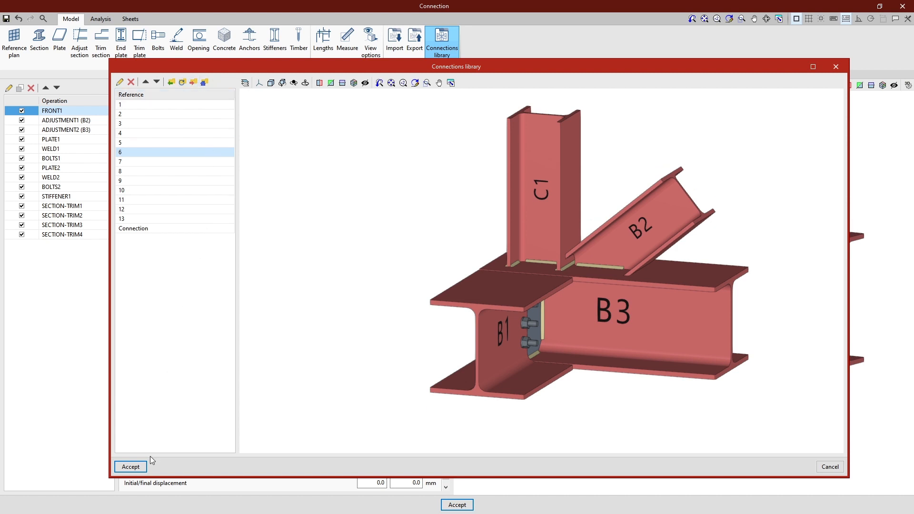
click(140, 468)
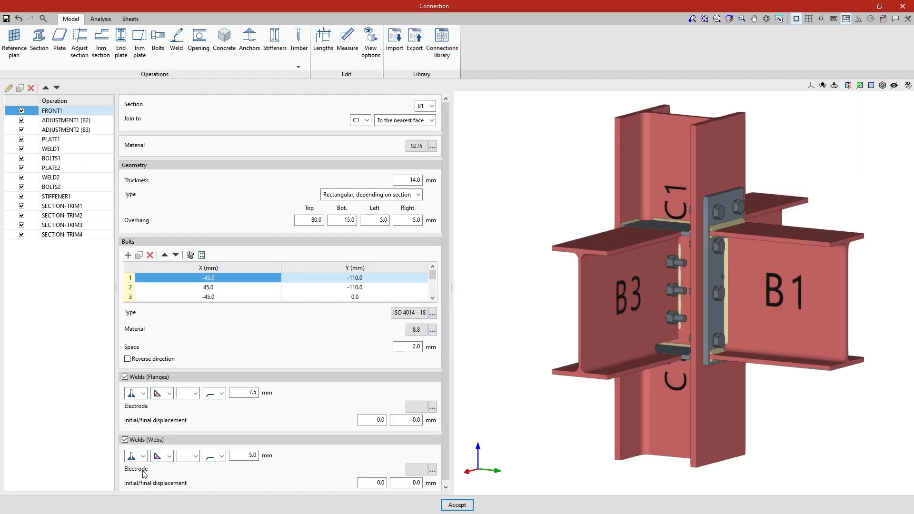
click(458, 505)
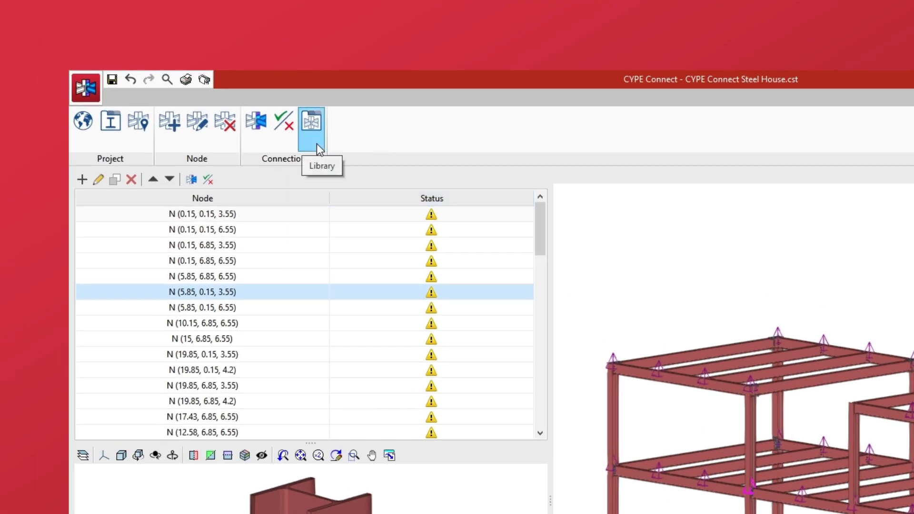
- Open the project's connection library, preview references 2 to 6, and close it
click(316, 144)
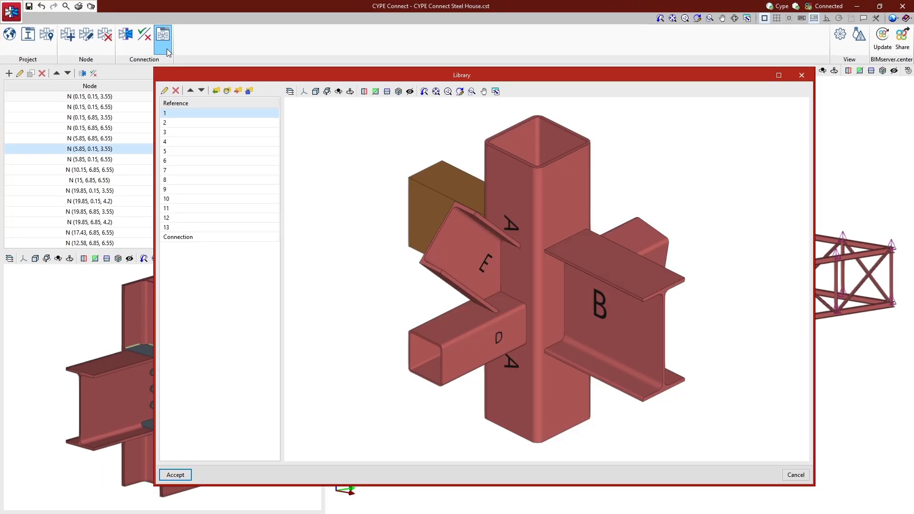
click(183, 123)
click(184, 134)
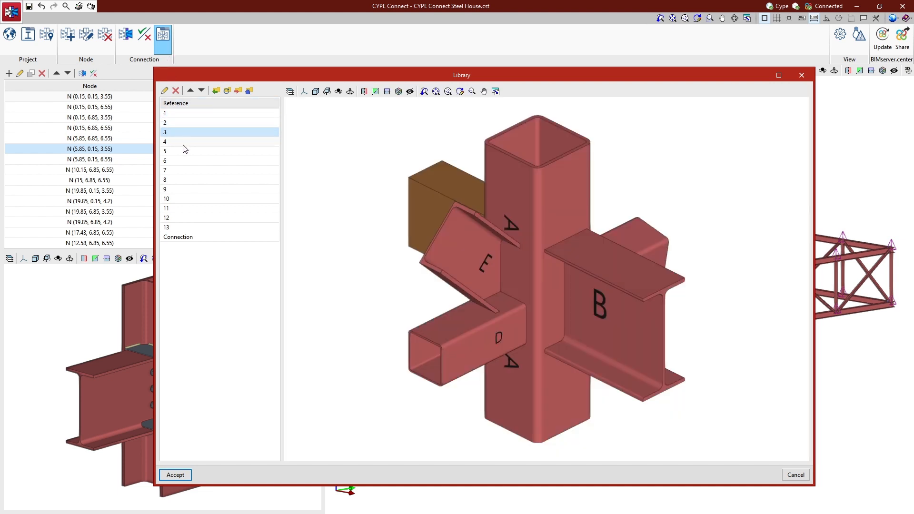
click(184, 144)
click(184, 152)
click(186, 163)
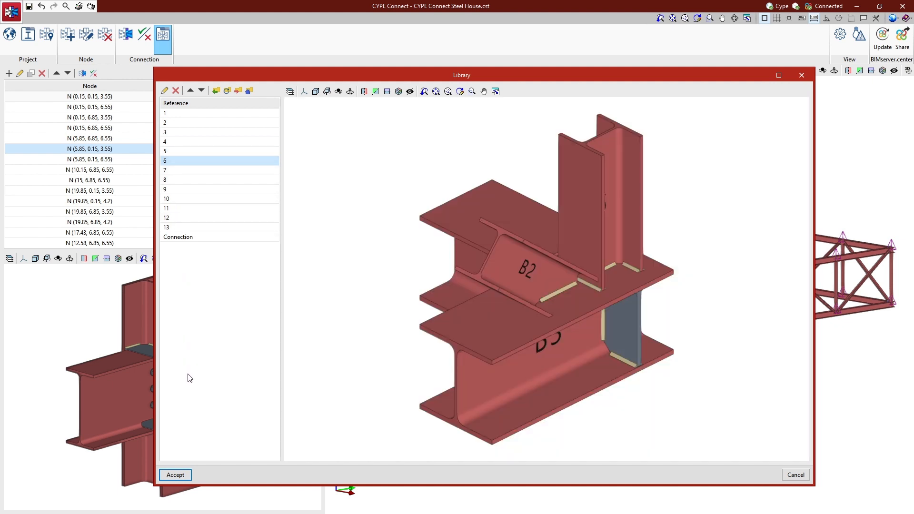
click(175, 475)
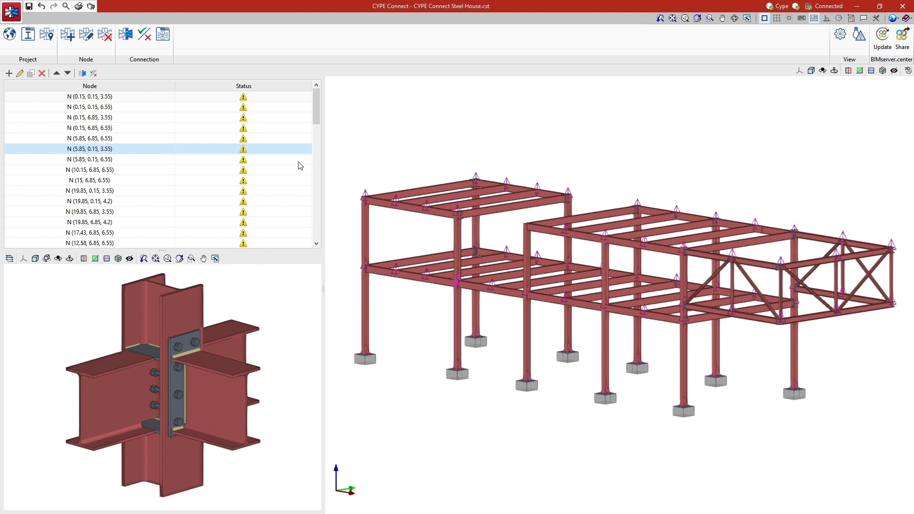
- Open the connection of node N (15, 0.15, 6.55) for editing
drag(313, 119, 315, 232)
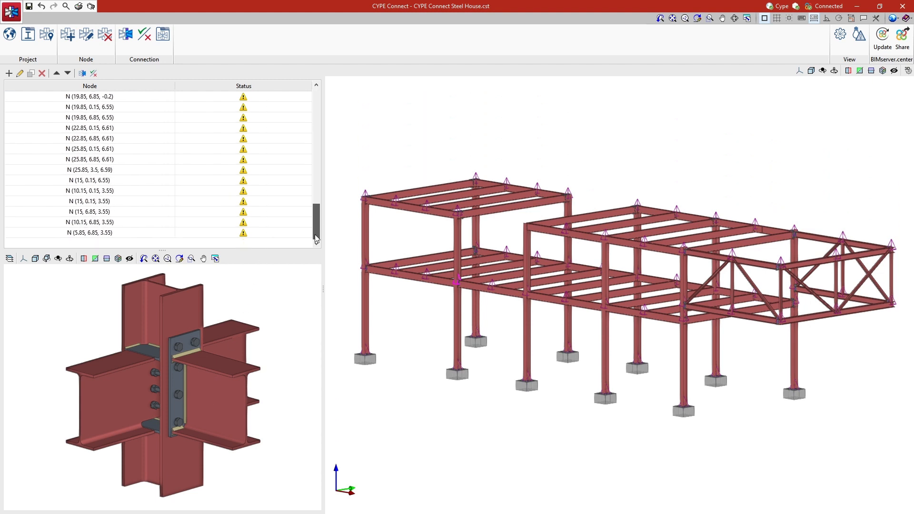
click(133, 185)
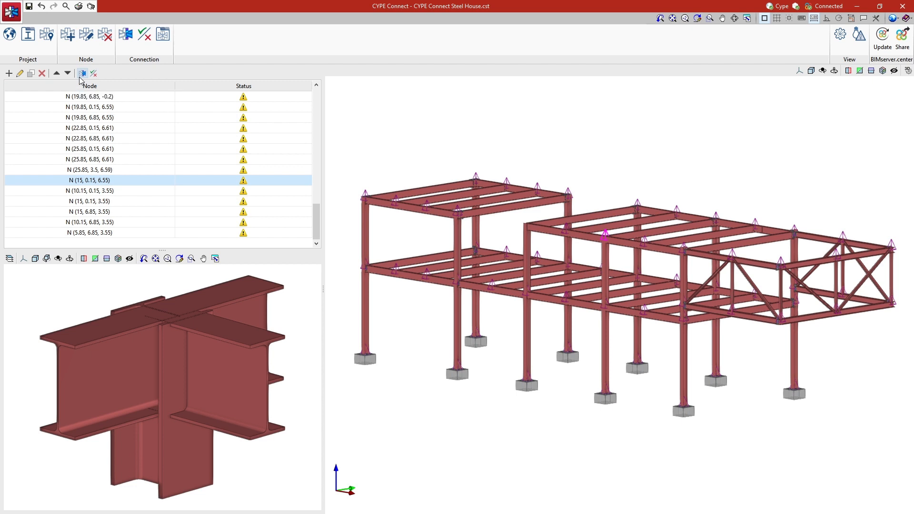
click(127, 51)
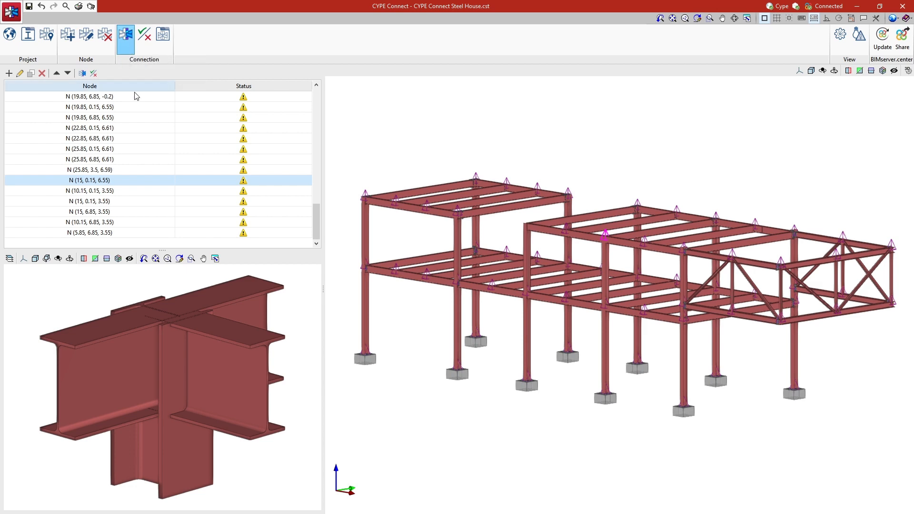
click(605, 235)
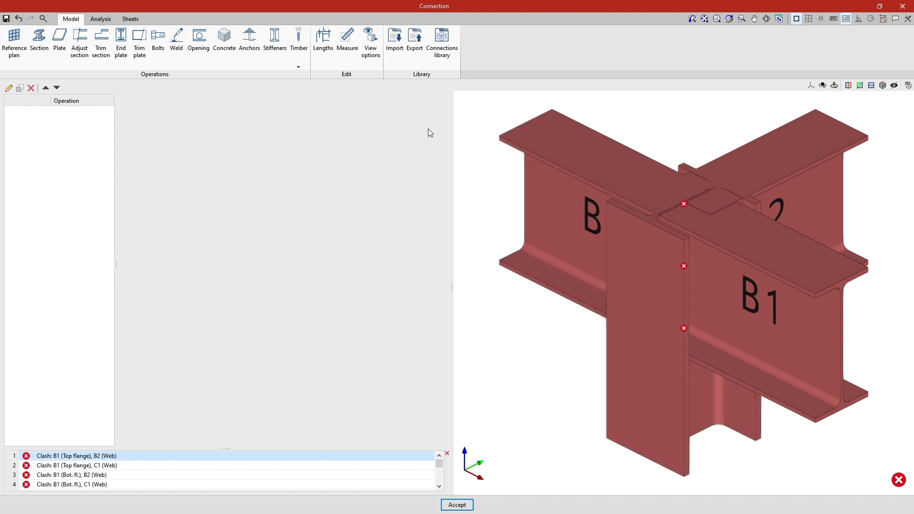
- Preview the library connections for import and choose reference 13 for the node
click(399, 65)
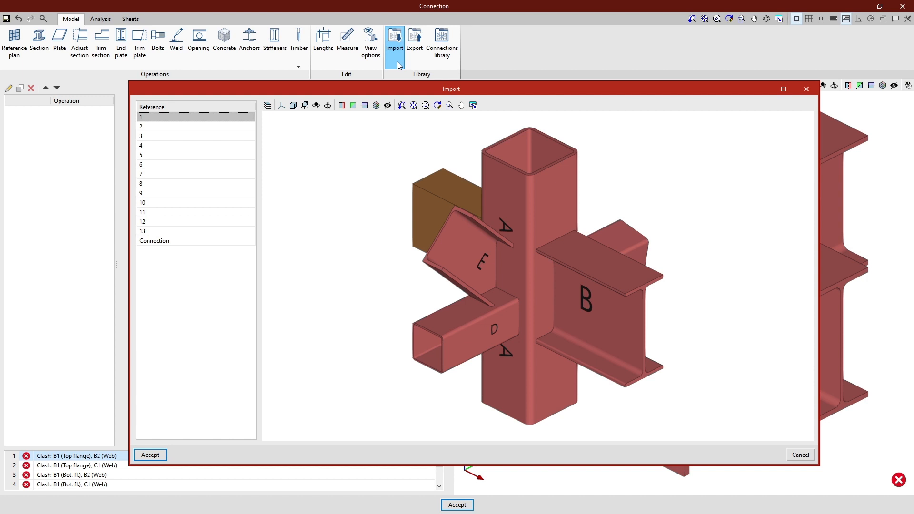
click(195, 127)
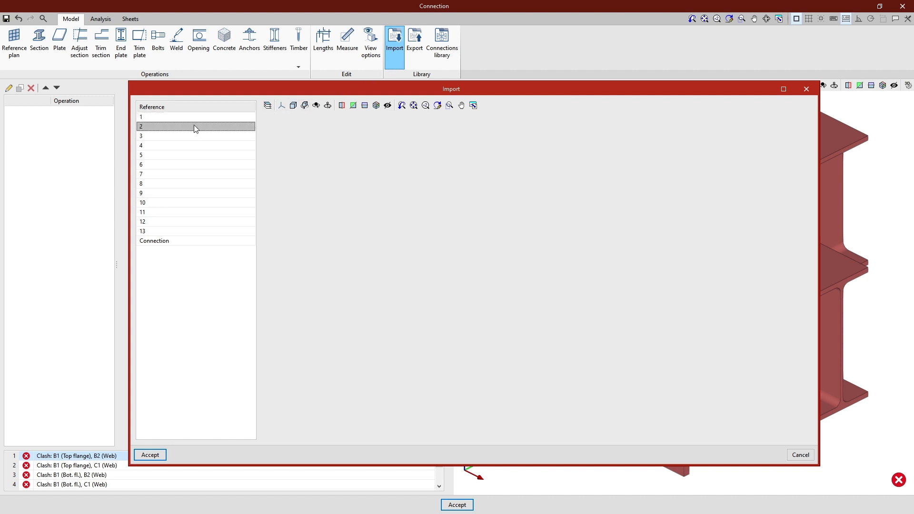
click(194, 135)
click(192, 145)
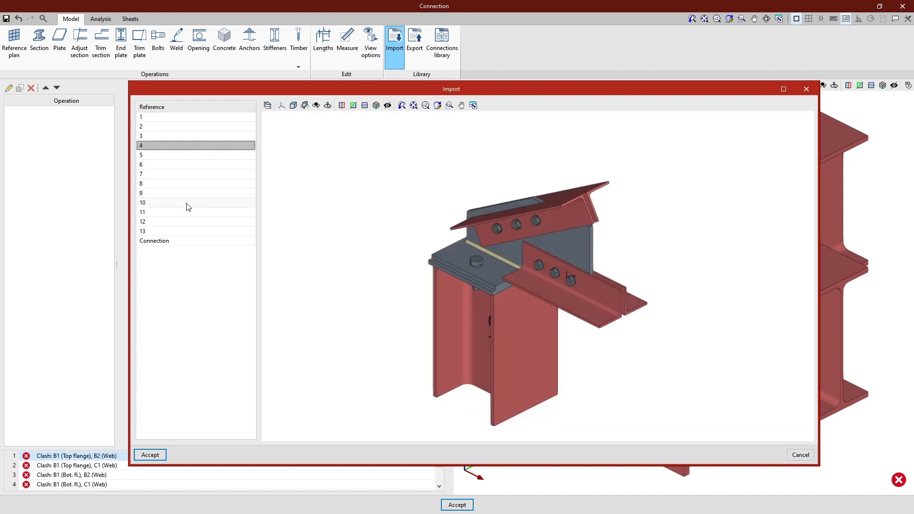
click(184, 211)
click(186, 222)
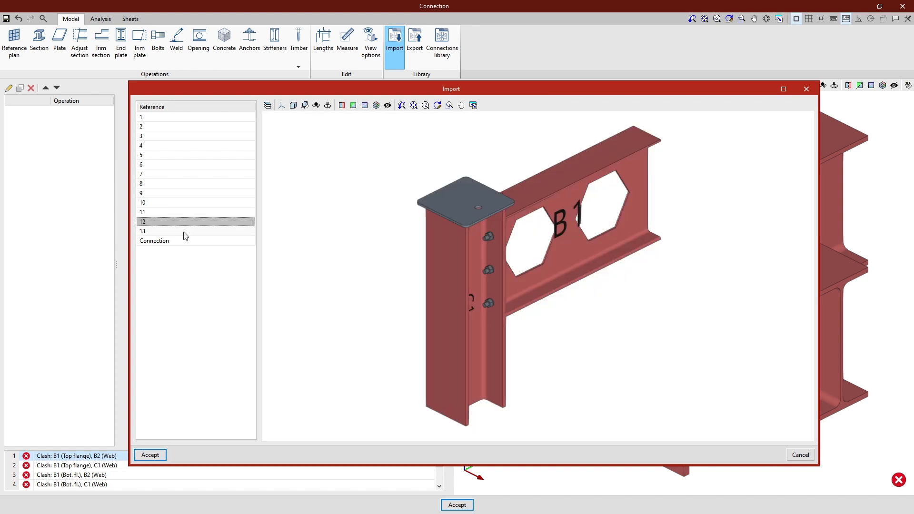
click(184, 232)
drag(333, 358, 394, 340)
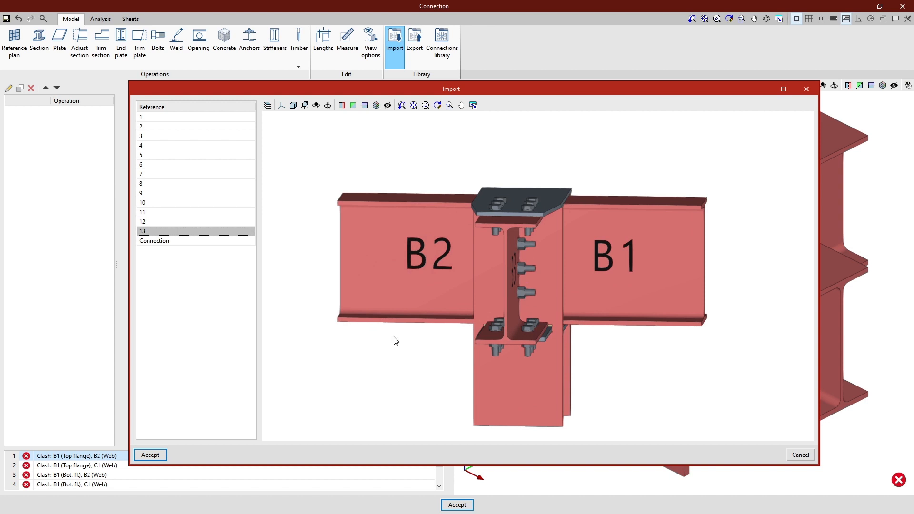
click(164, 453)
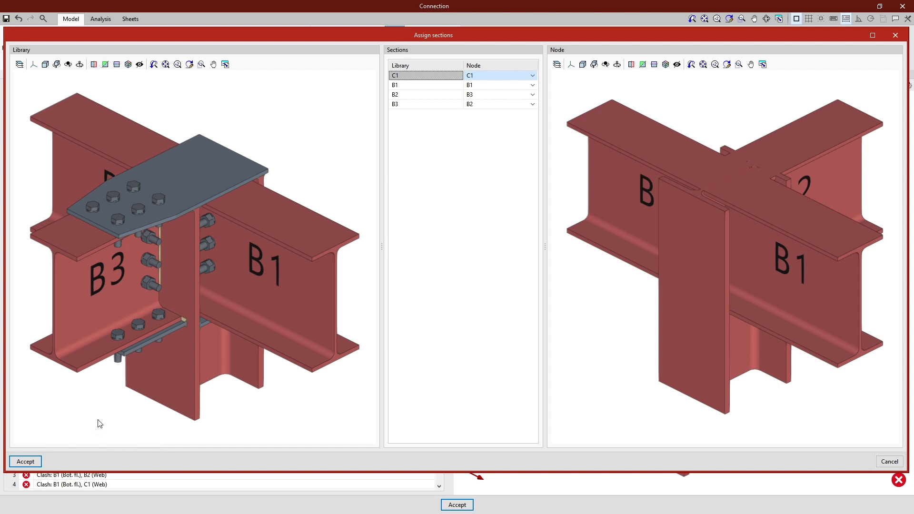
- Match the library sections to the node, assigning library B1 to node B3 and library B2 to node B1, and complete the import
mouse_move(100, 416)
middle_down()
mouse_move(157, 404)
mouse_move(189, 378)
middle_up()
scroll(169, 404, down, 1)
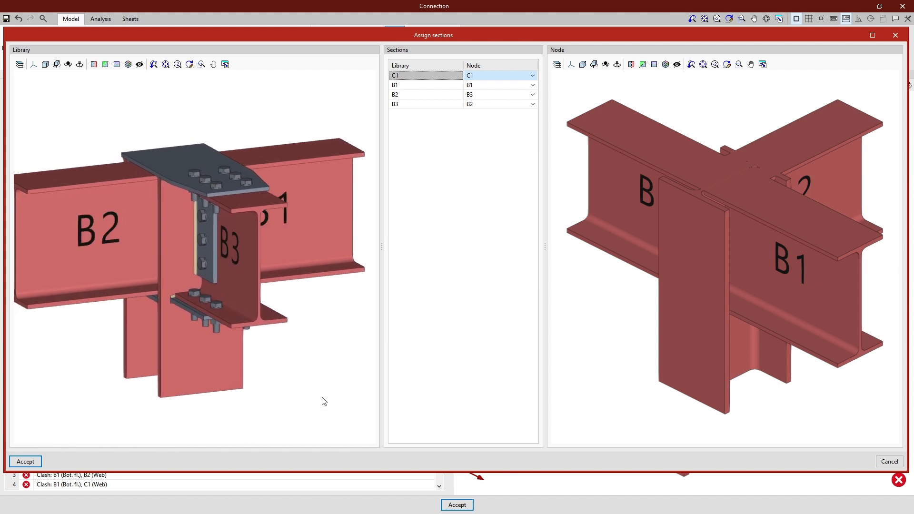
mouse_move(772, 437)
middle_down()
mouse_move(668, 424)
mouse_move(665, 414)
middle_up()
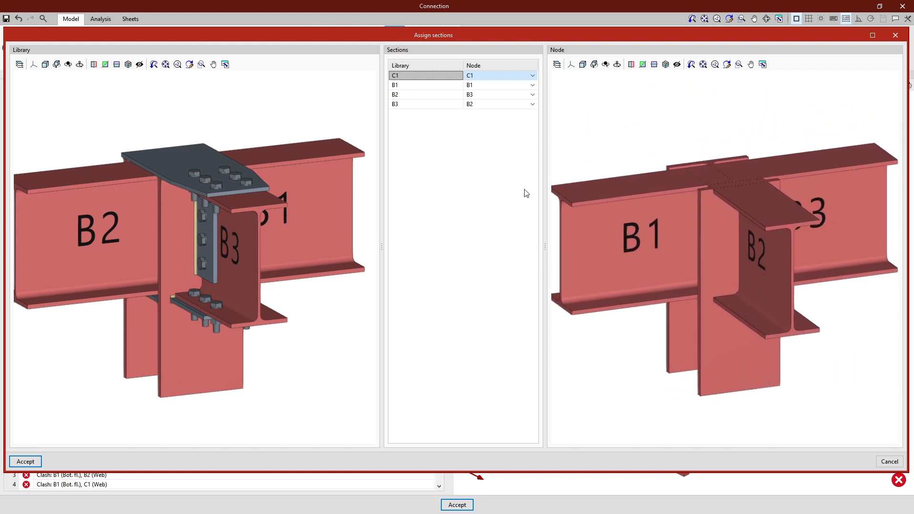
click(533, 86)
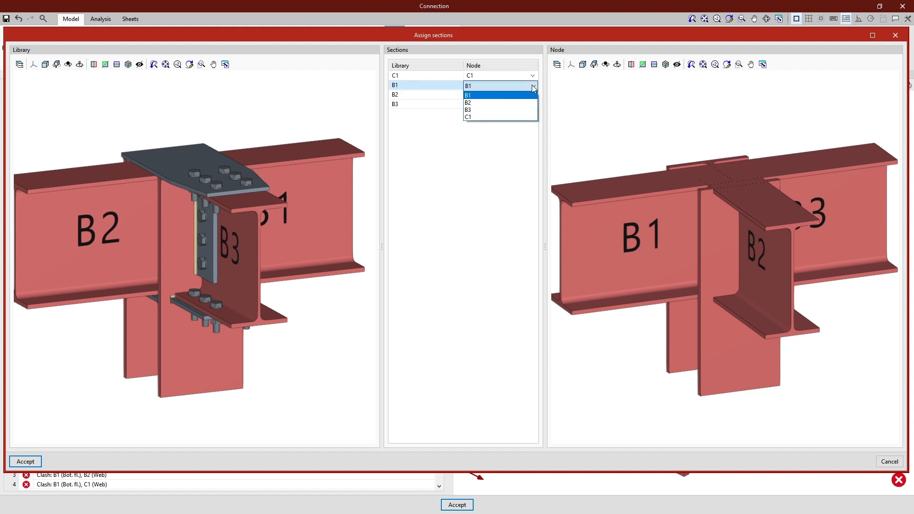
click(529, 111)
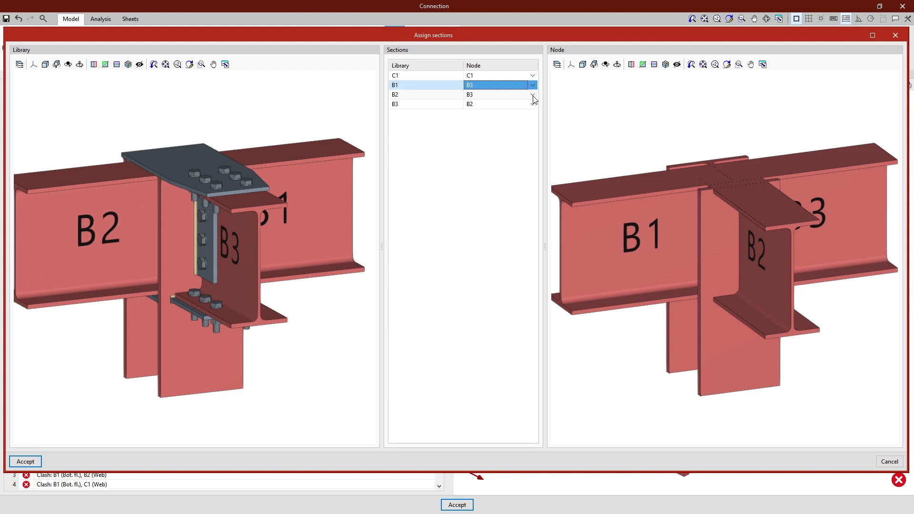
click(533, 96)
click(531, 105)
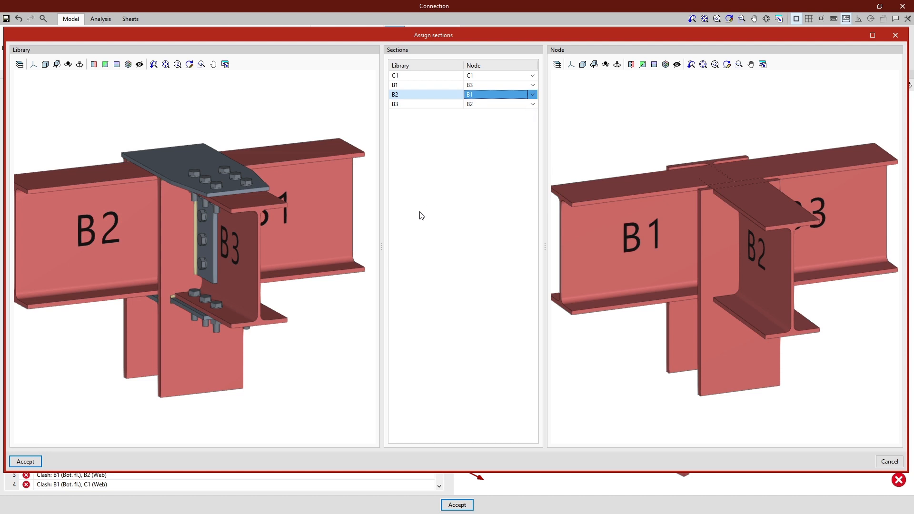
click(37, 463)
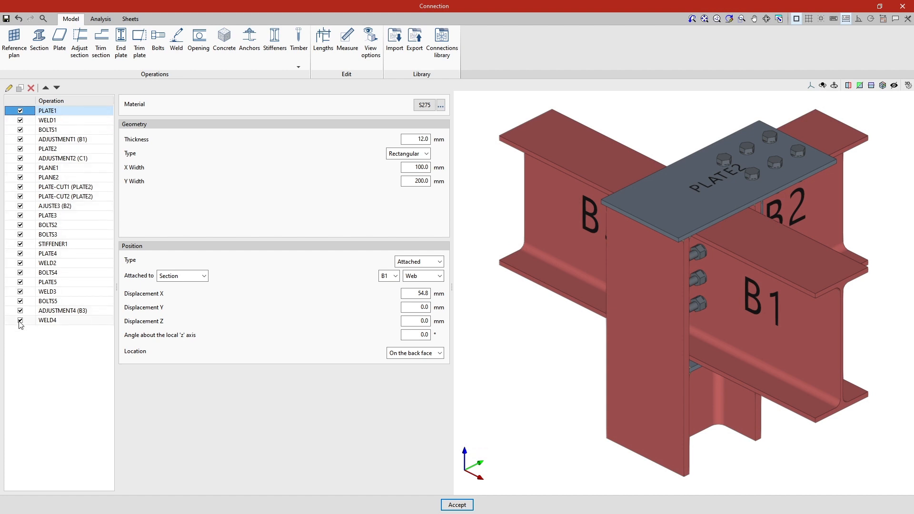
- Adjust the X position of PLANE1 and set PLANE2's X position to 140 mm to correct the cuts of PLATE2
middle_drag(540, 384, 784, 383)
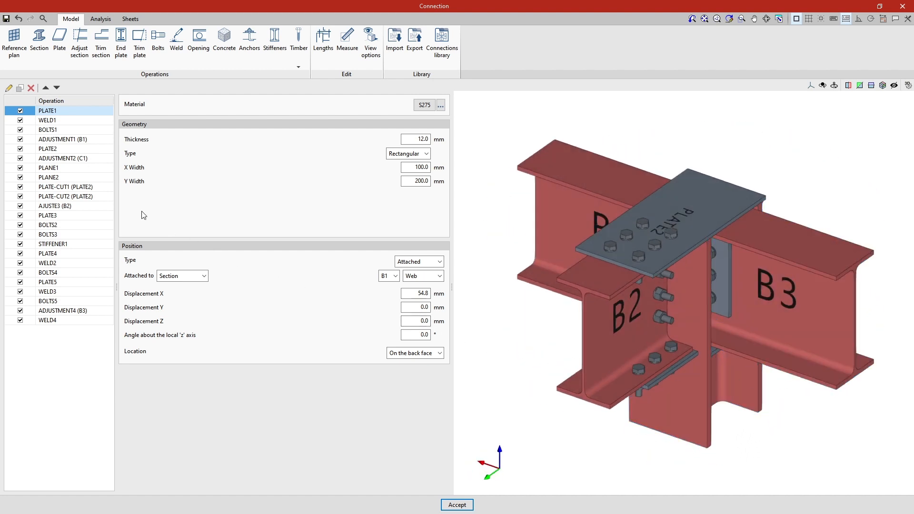
click(78, 168)
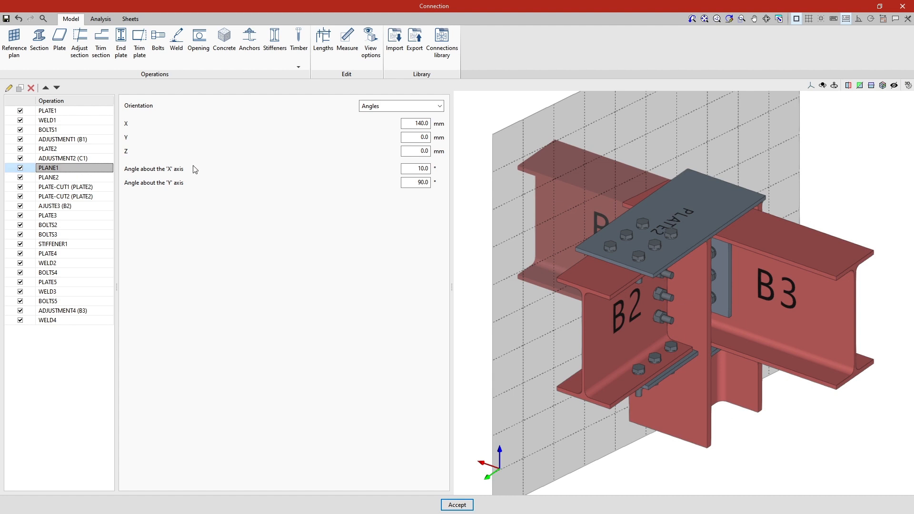
click(412, 123)
click(85, 179)
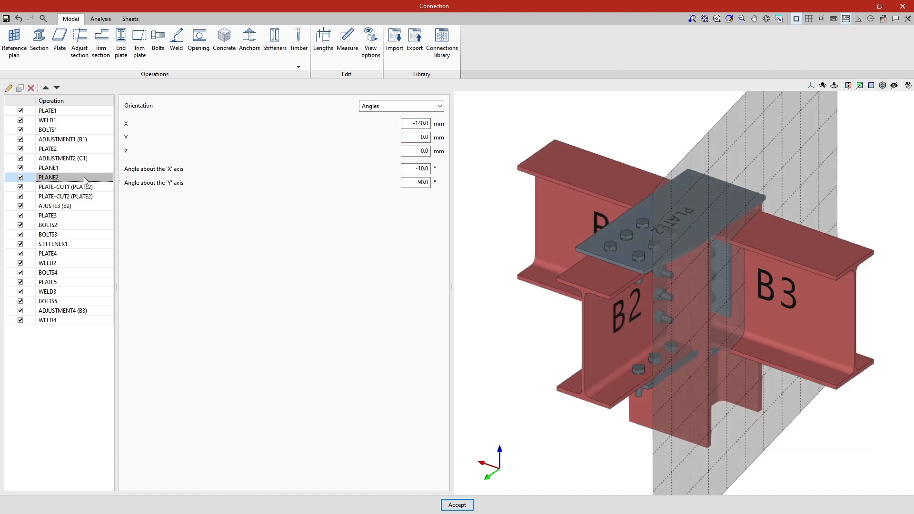
drag(414, 123, 403, 123)
key(Tab)
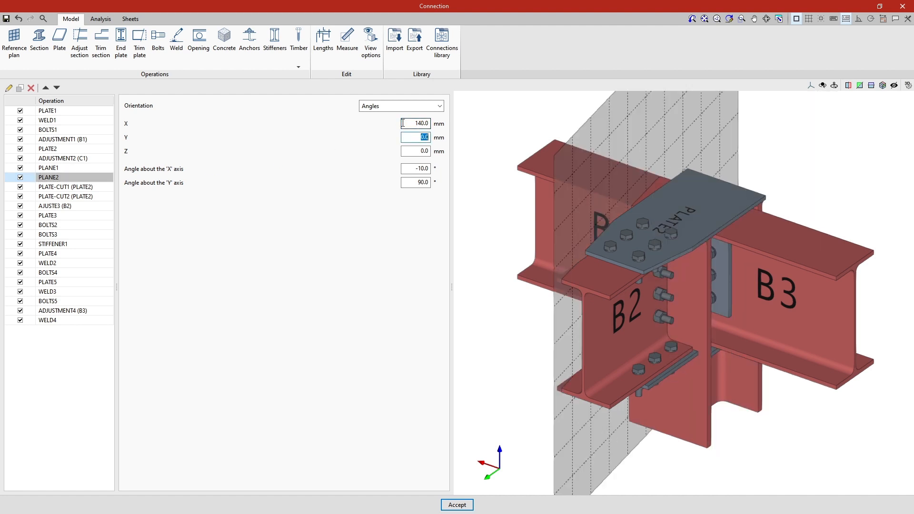
click(101, 206)
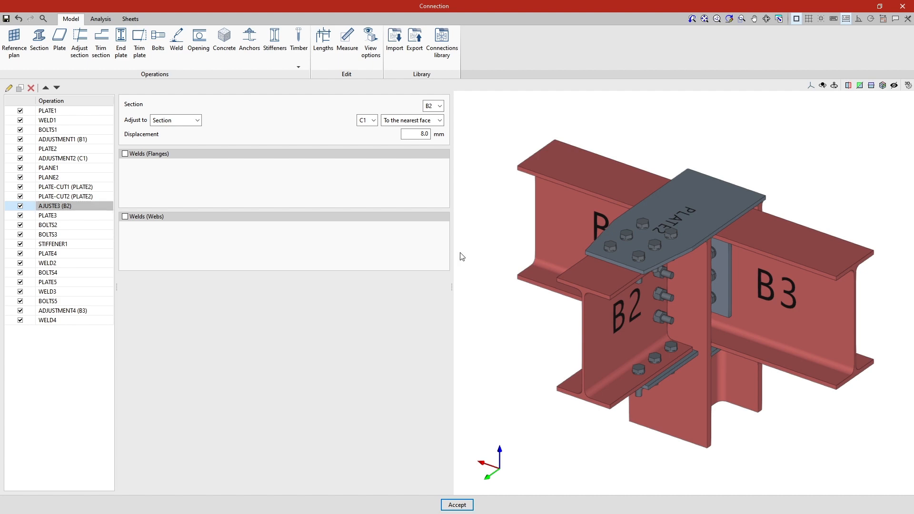
shift+middle_drag(460, 253, 482, 319)
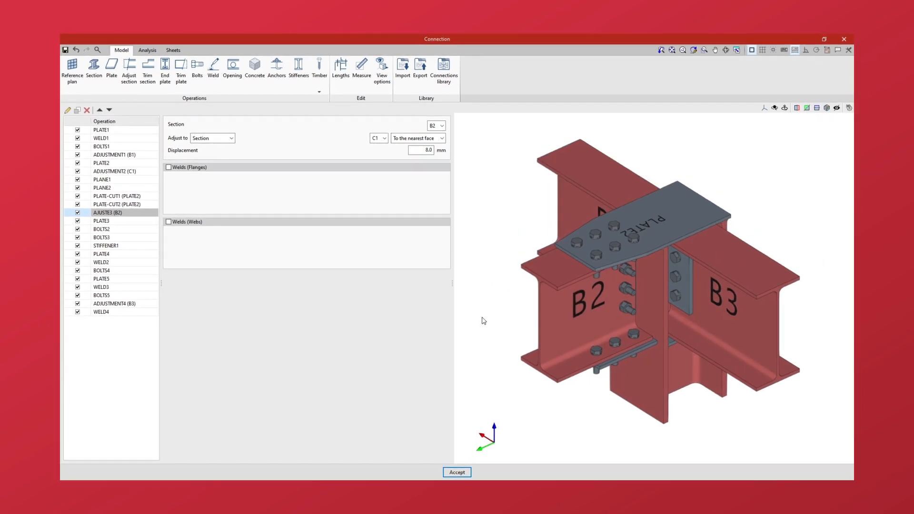